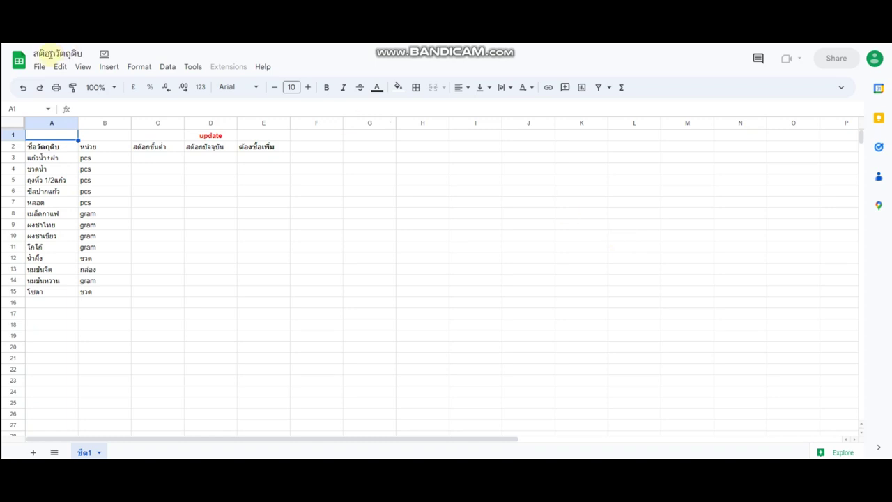
Examine the ingredient stock sheet's title and its columns for name, unit, minimum stock, current stock and quantity to buy
left_click(35, 54)
left_click(99, 137)
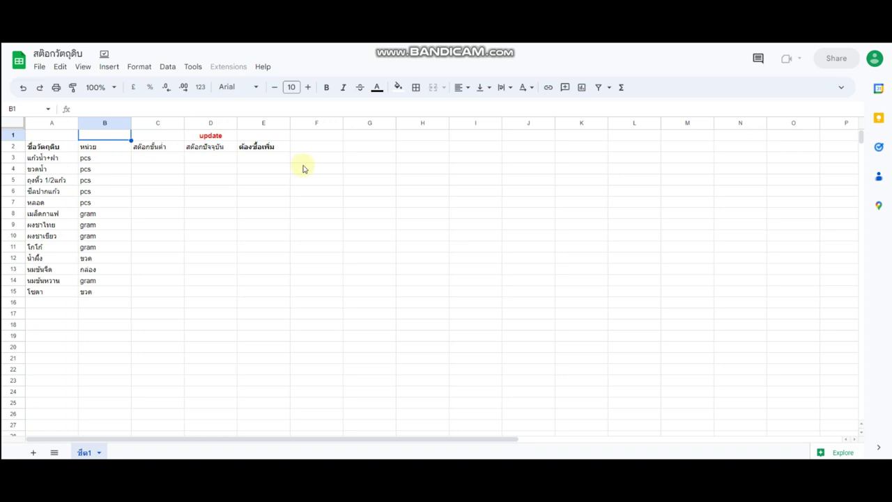
left_click(64, 147)
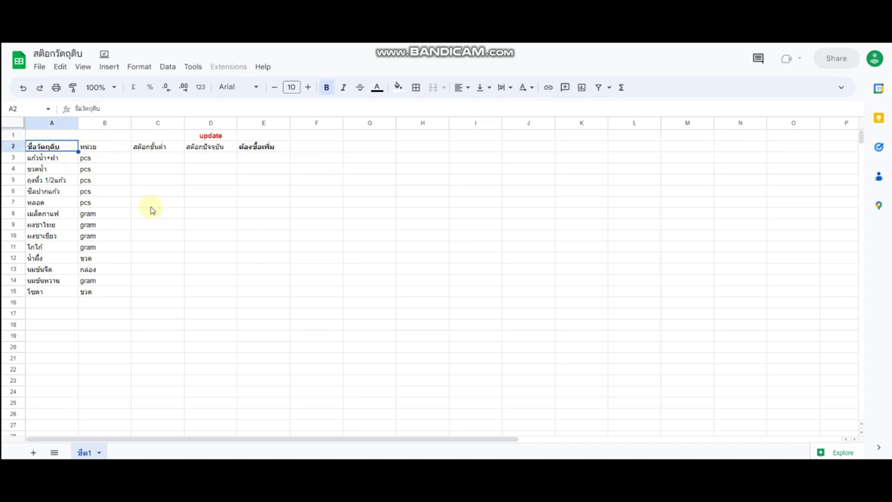
left_click(110, 151)
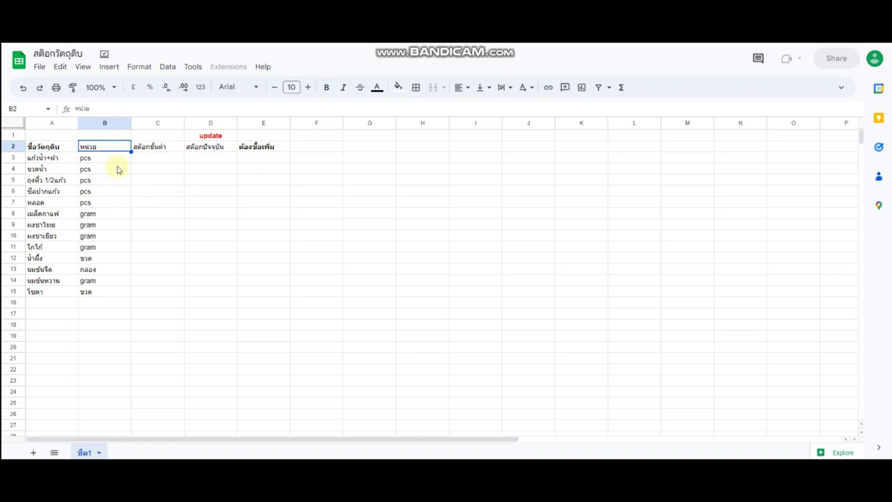
left_click_drag(116, 216, 119, 251)
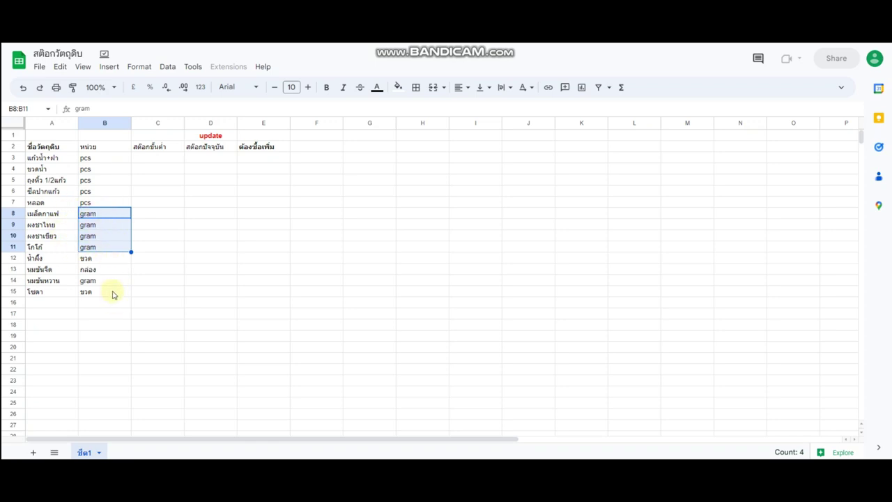
left_click(111, 182)
left_click_drag(168, 144, 161, 296)
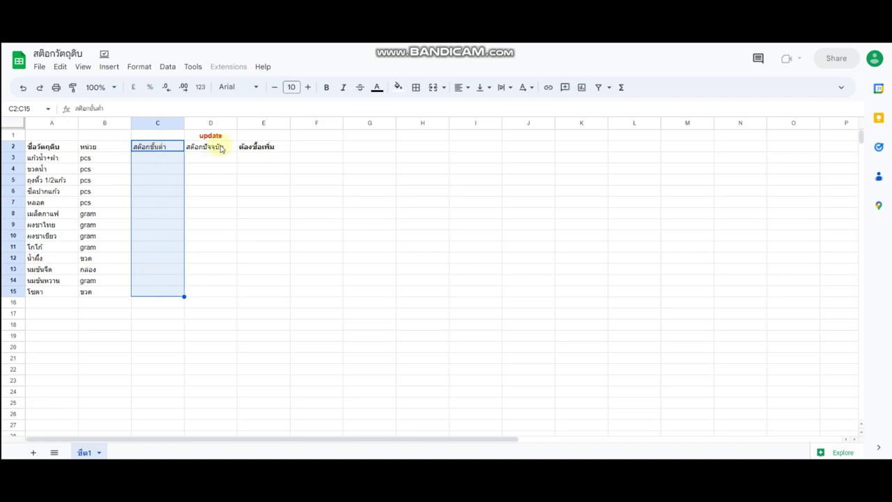
left_click_drag(221, 148, 229, 288)
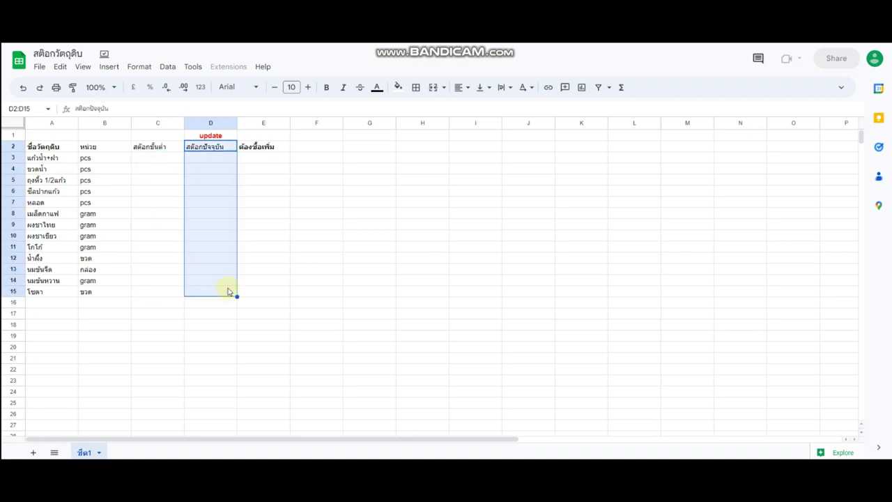
left_click_drag(273, 148, 284, 293)
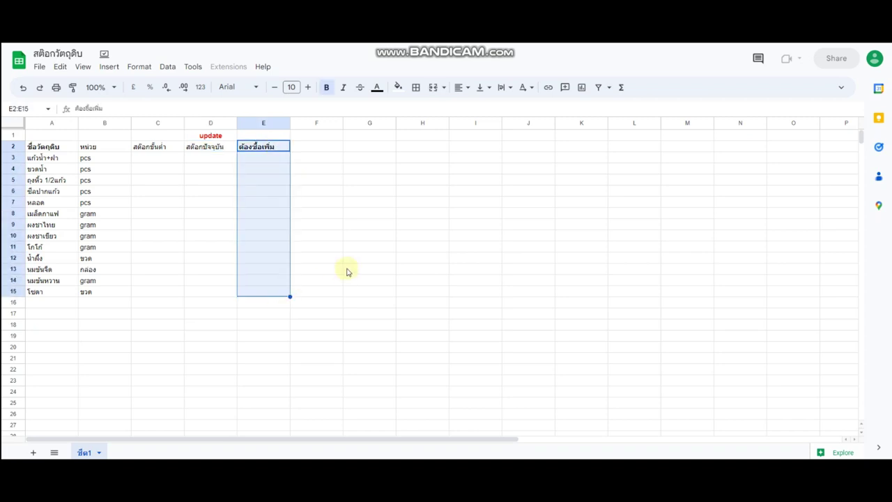
left_click(339, 224)
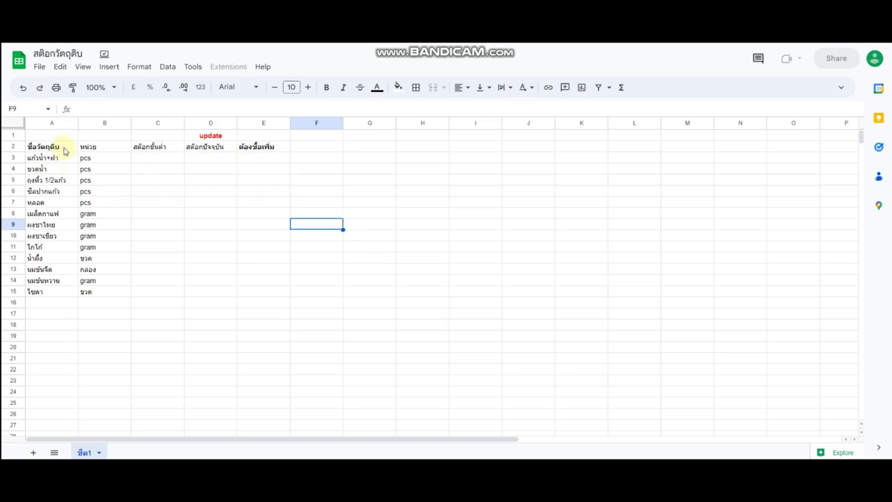
left_click_drag(63, 147, 77, 279)
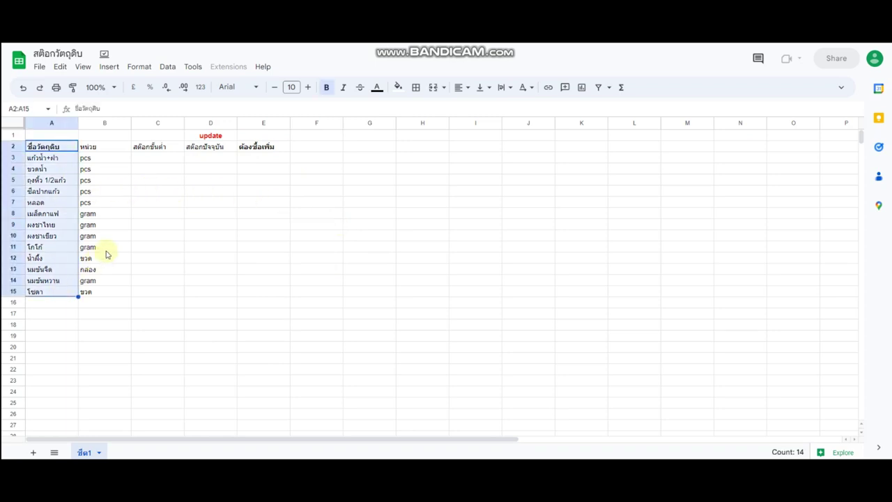
left_click_drag(109, 146, 105, 292)
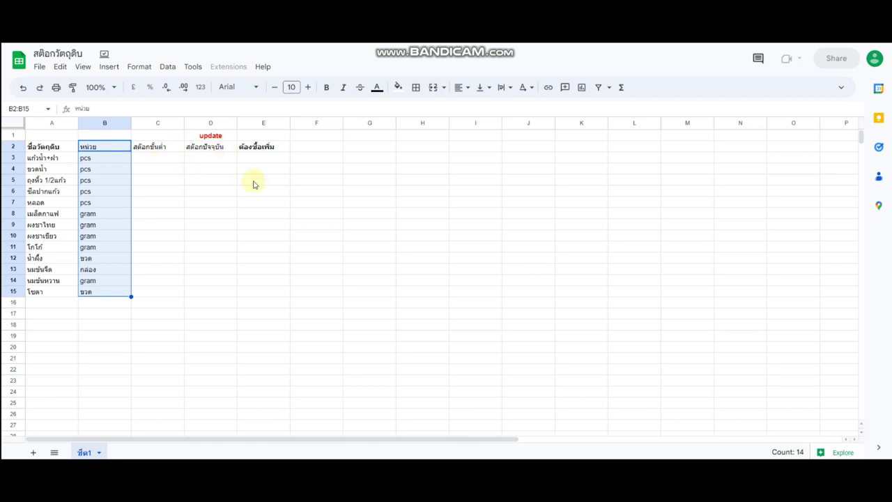
Enter a minimum stock of 400 in C3 and a current stock of 500 in D3 for แก้วน้ำ+ฝา
left_click(176, 162)
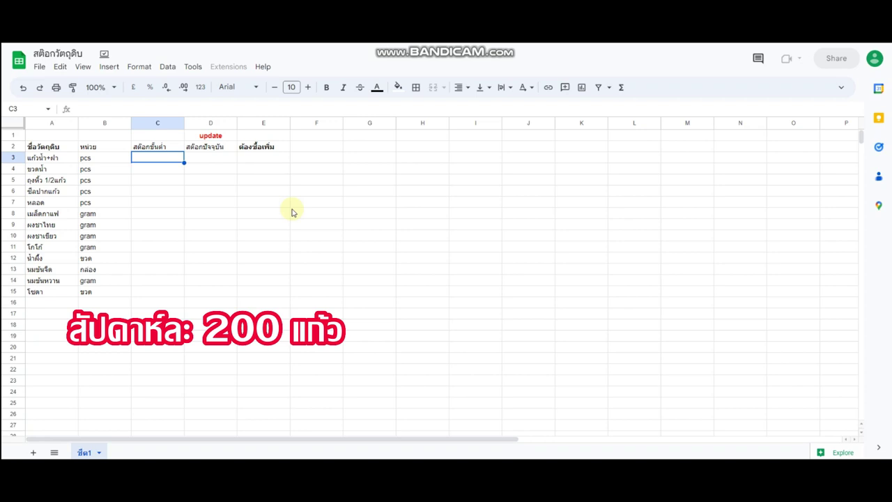
type("400")
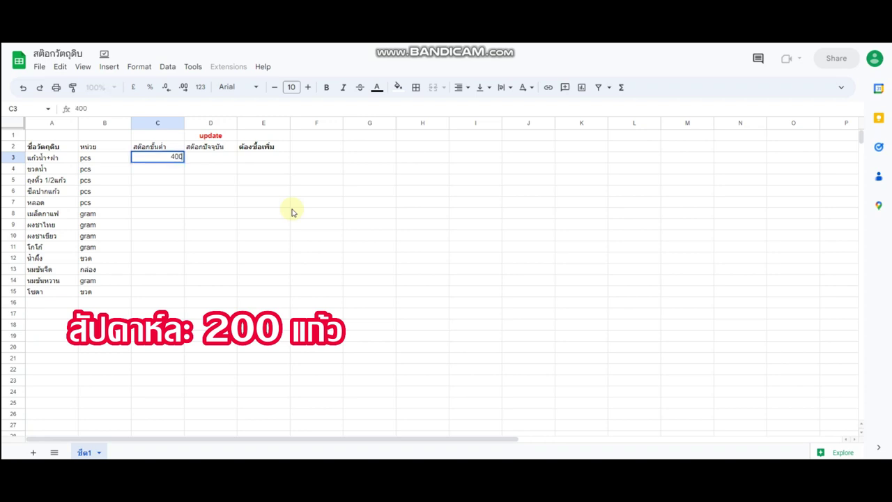
key("Return")
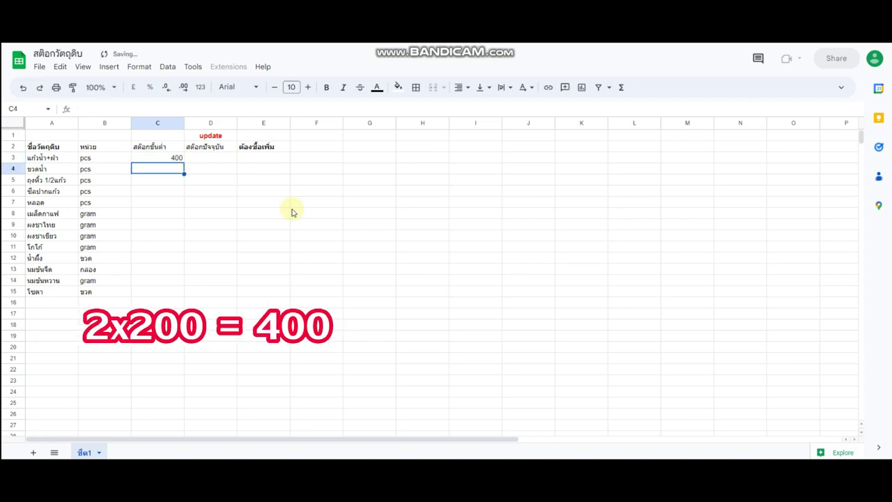
key("Up")
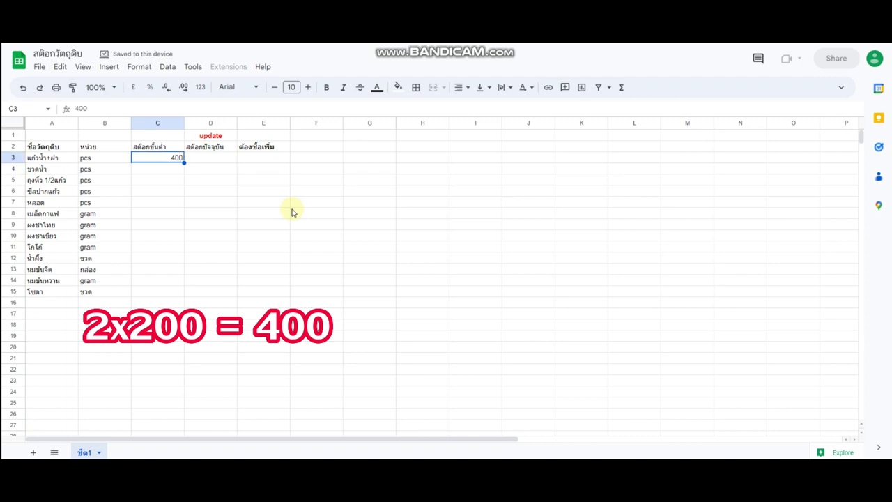
key("Right")
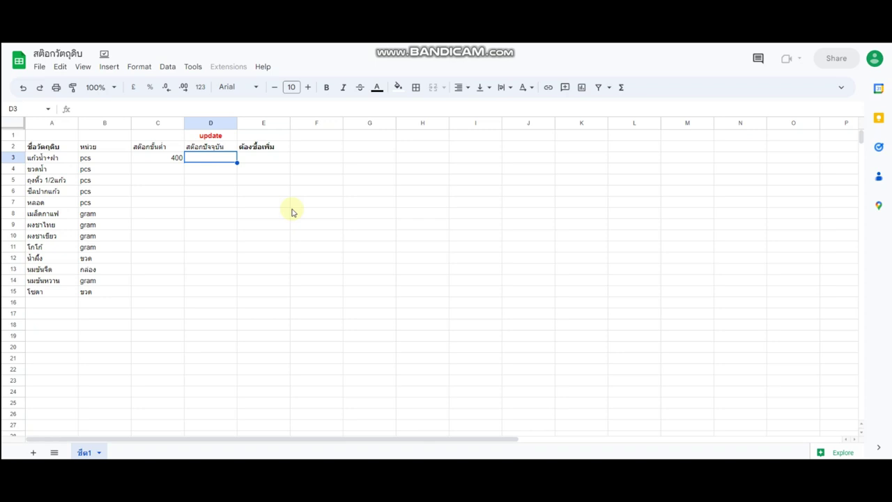
type("500")
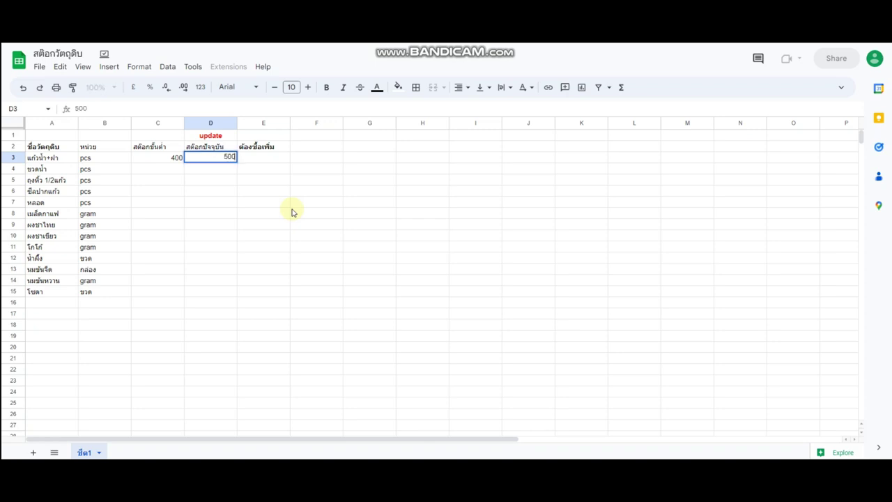
key("Return")
Enter the formula =D3-C3 in E3 to subtract the minimum stock from the current stock, and check its source cells
left_click(255, 159)
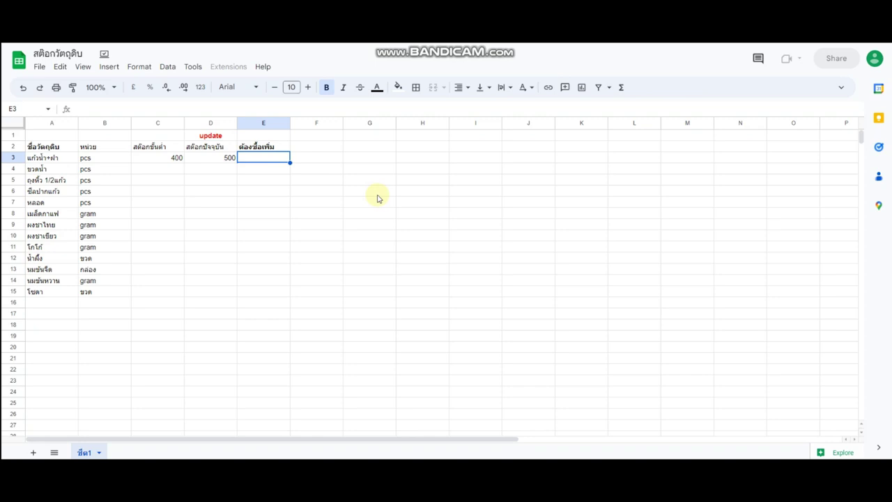
type("=")
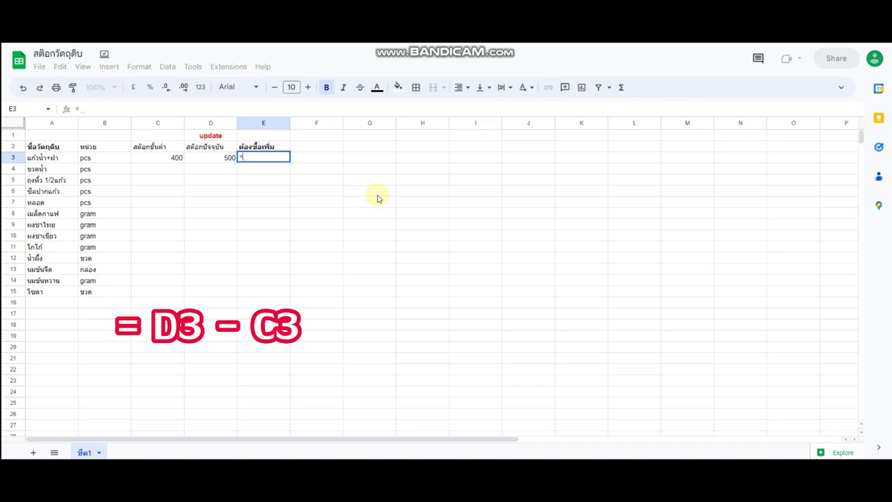
type("D3")
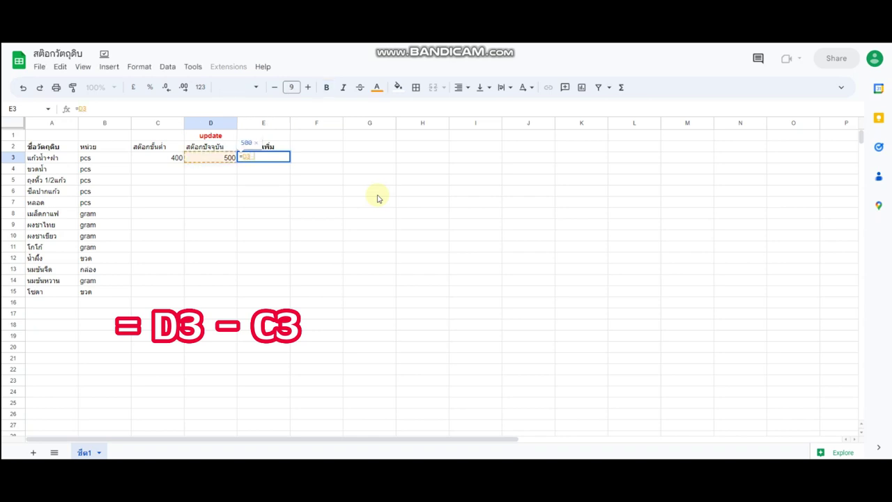
type("-C3")
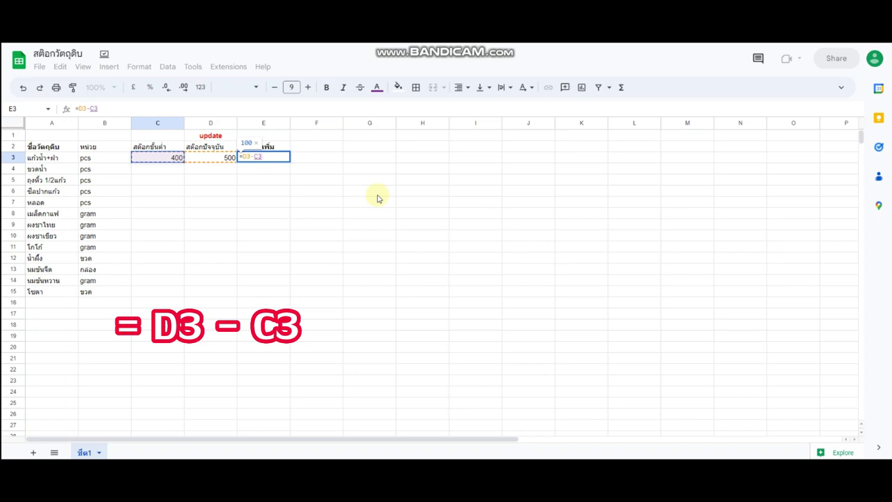
key("Return")
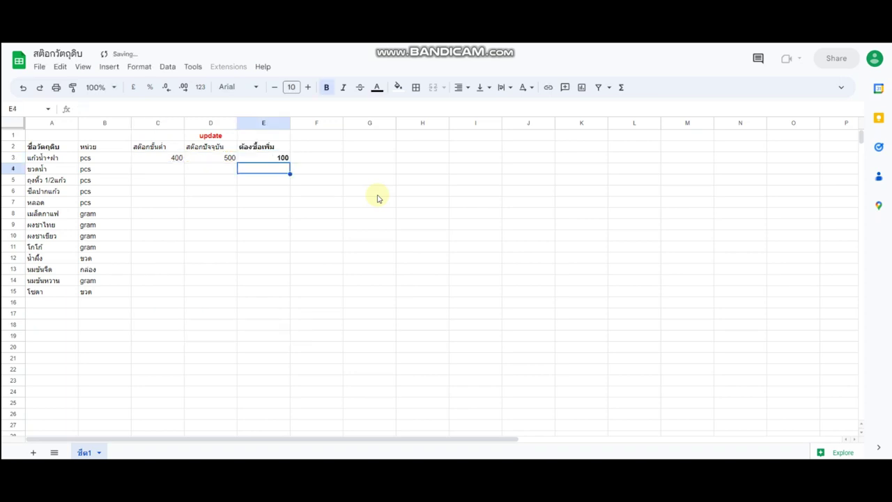
left_click(259, 158)
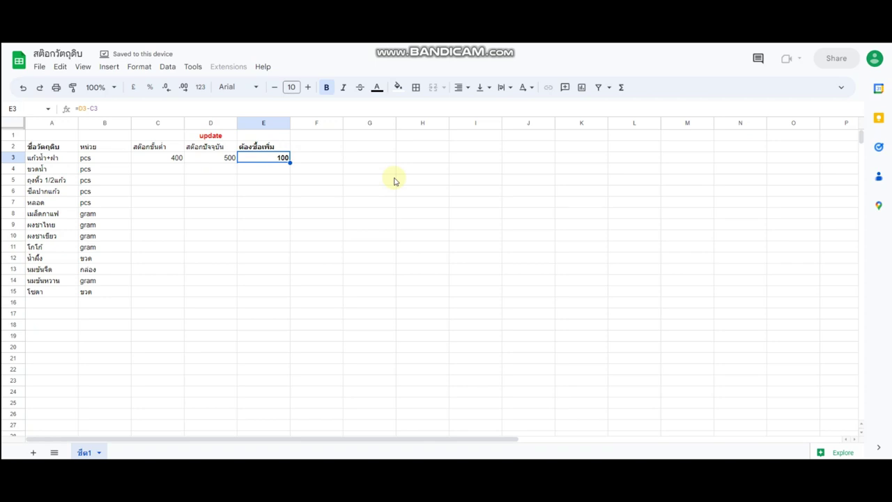
key("Left")
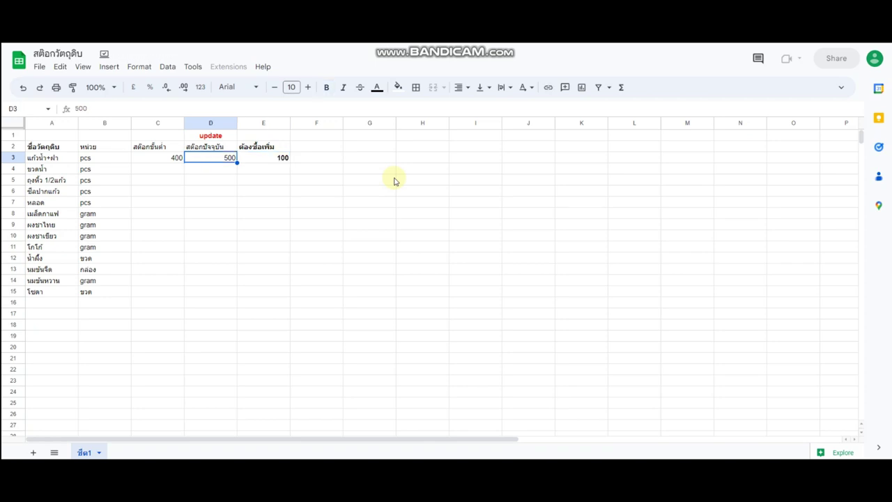
key("Left")
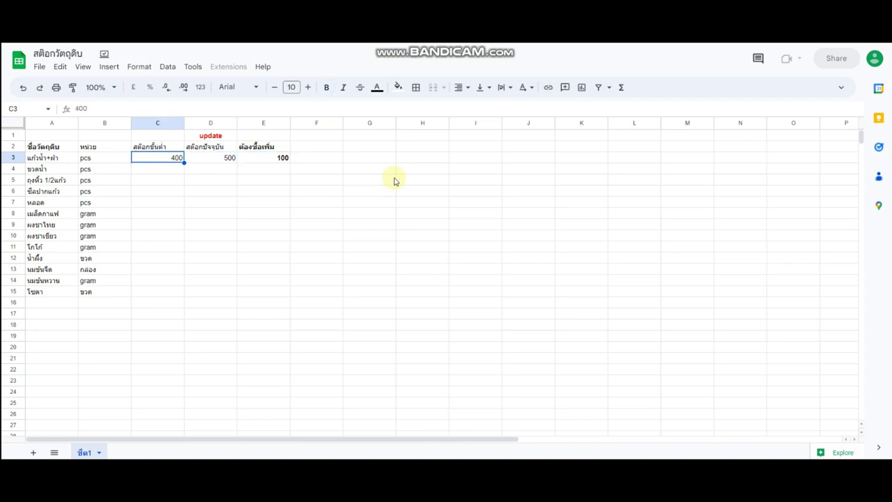
key("Right")
key("Right")
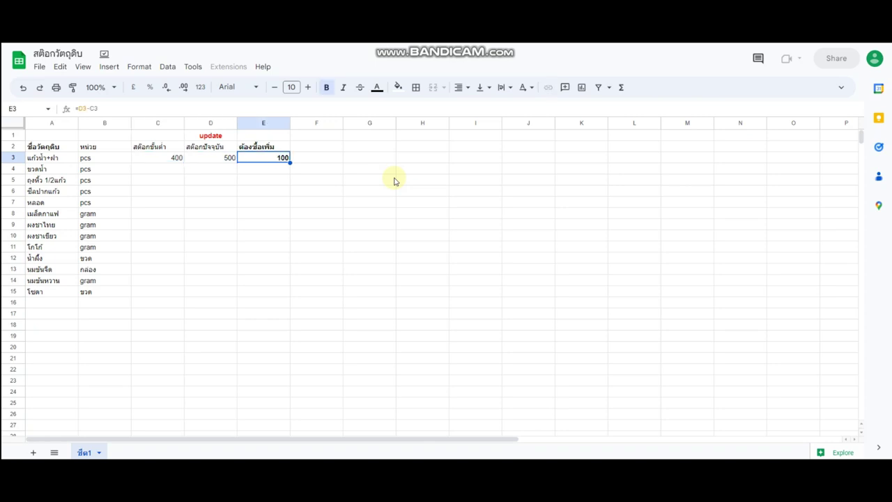
Put the column E header in parentheses so it reads (ต้องซื้อเพิ่ม)
left_click(285, 145)
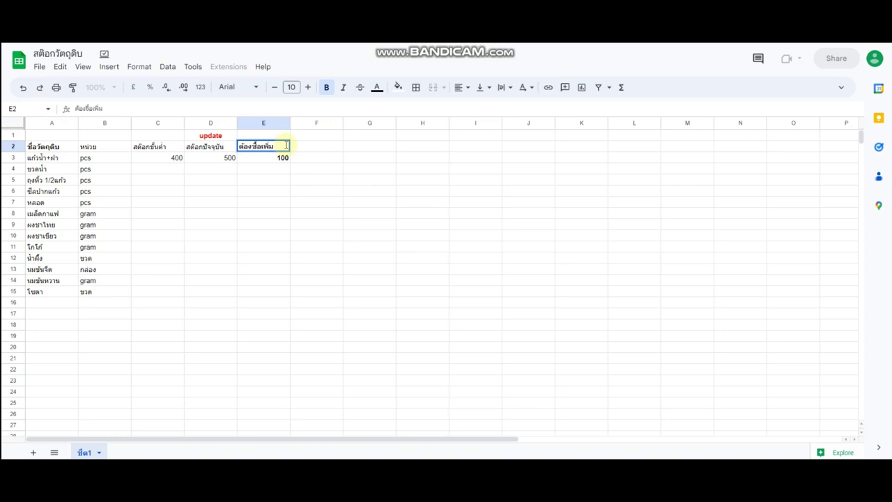
double_click(240, 145)
type("(")
key("Return")
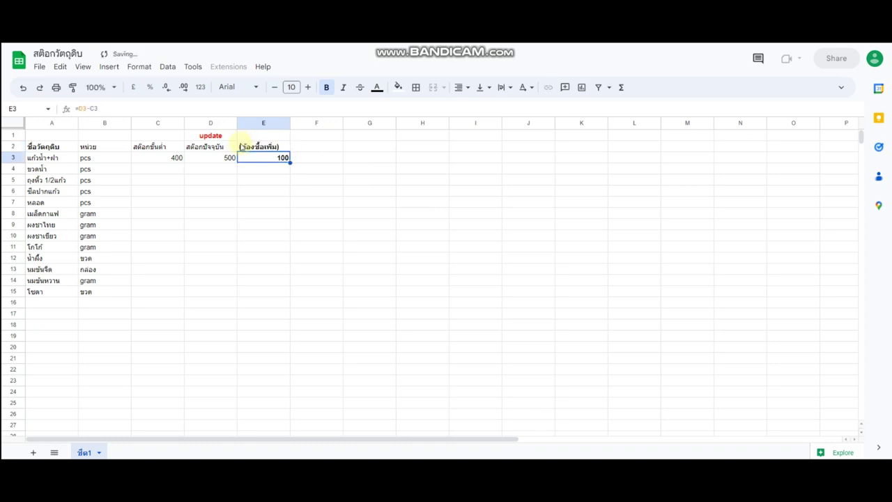
Set the current stock of แก้วน้ำ+ฝา in D3 to 300 and check the formula cell E3
key("Left")
type("300")
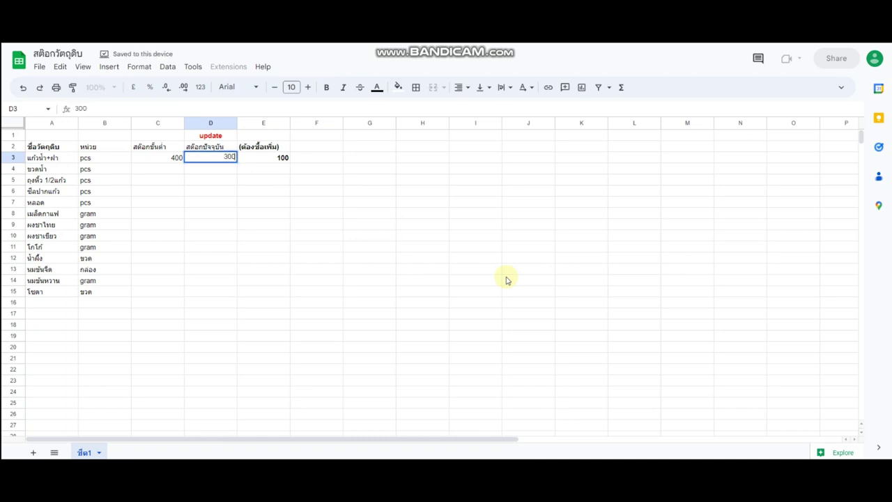
key("Return")
left_click(282, 160)
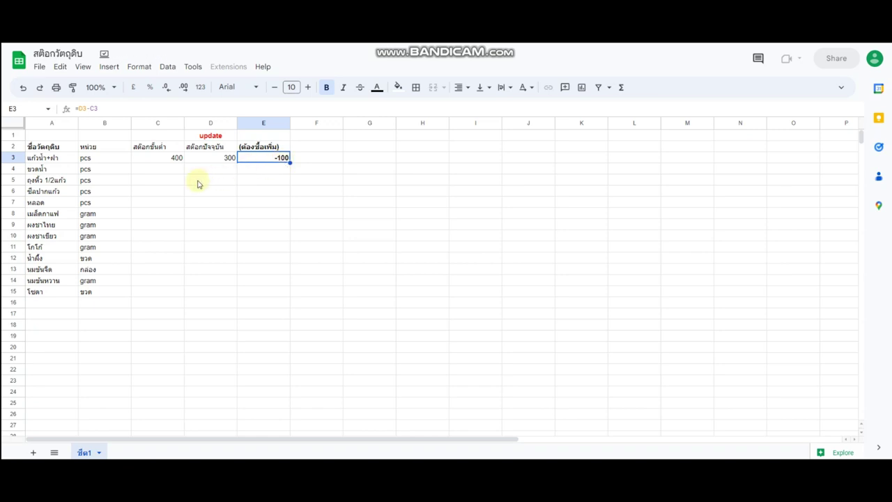
Enter a minimum stock of 100 in C4 and a current stock of 150 in D4 for ขวดน้ำ
left_click(173, 170)
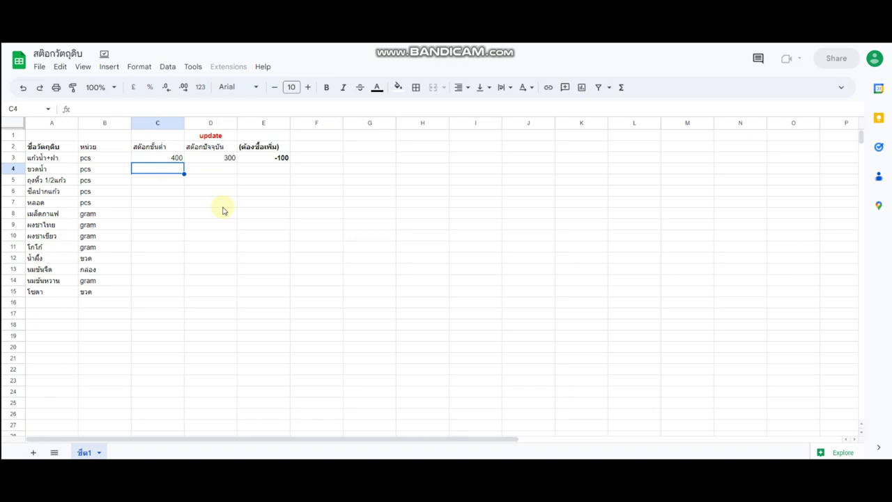
type("20")
key("Return")
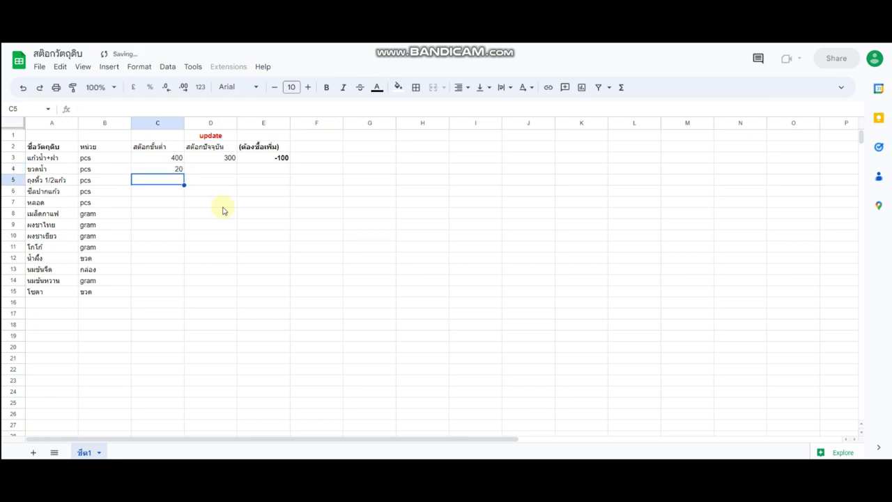
key("Up")
type("100")
key("Return")
key("Up")
key("Right")
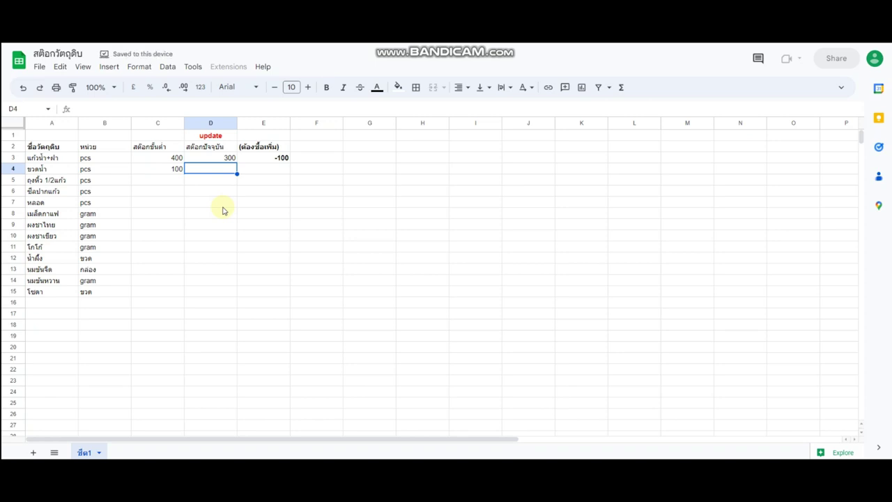
type("150")
key("Return")
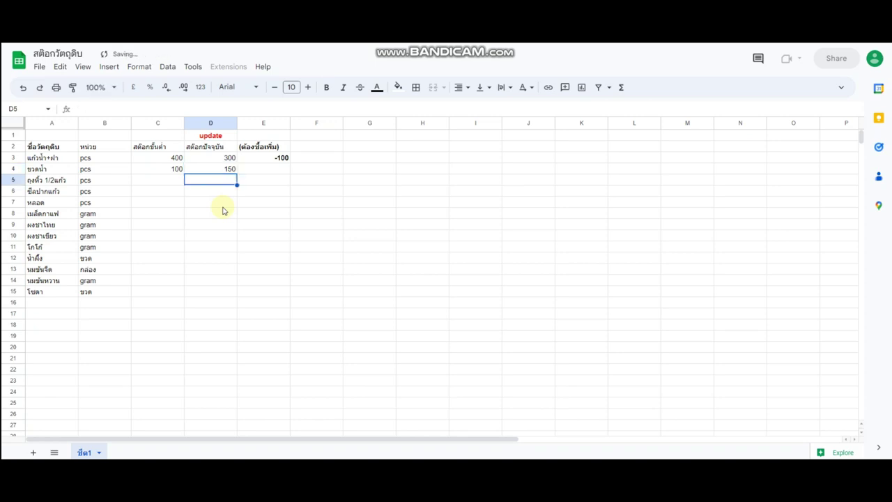
Fill the formula in E3 down through E15 so every ingredient row calculates its stock difference
key("Right")
key("Up")
key("Up")
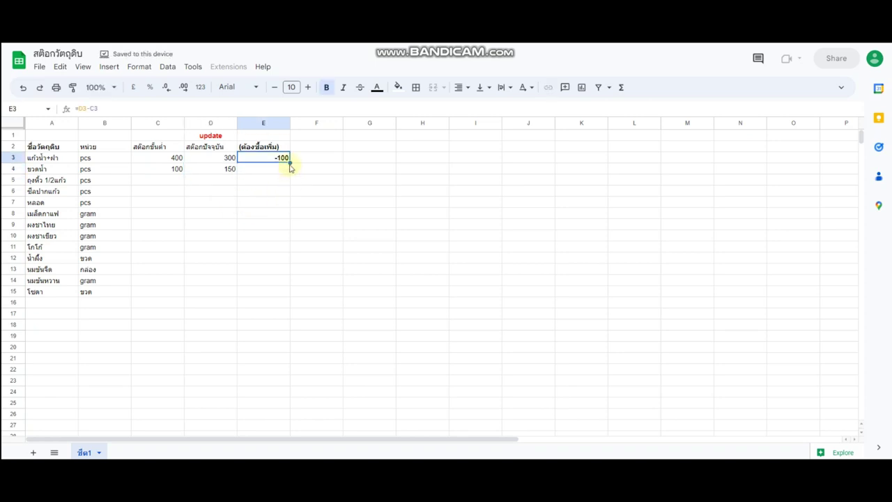
left_click_drag(290, 162, 315, 287)
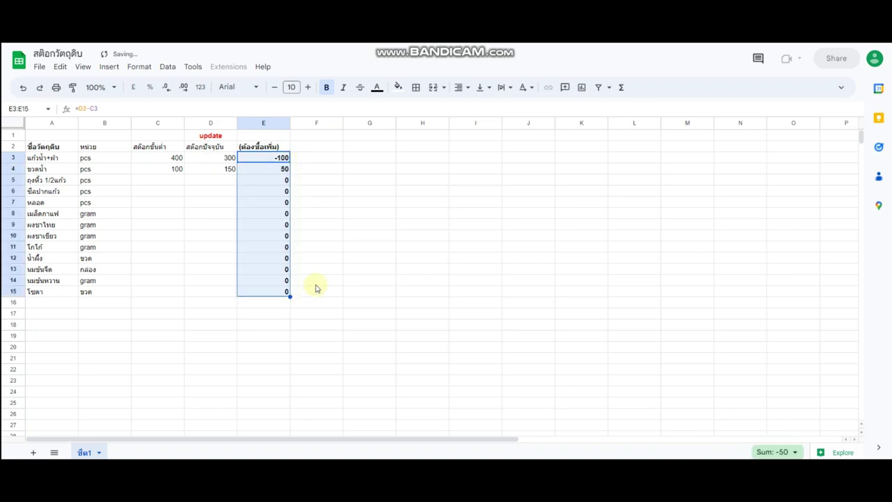
Create a conditional formatting rule on E3:E15 that applies to values less than 0
left_click(262, 169)
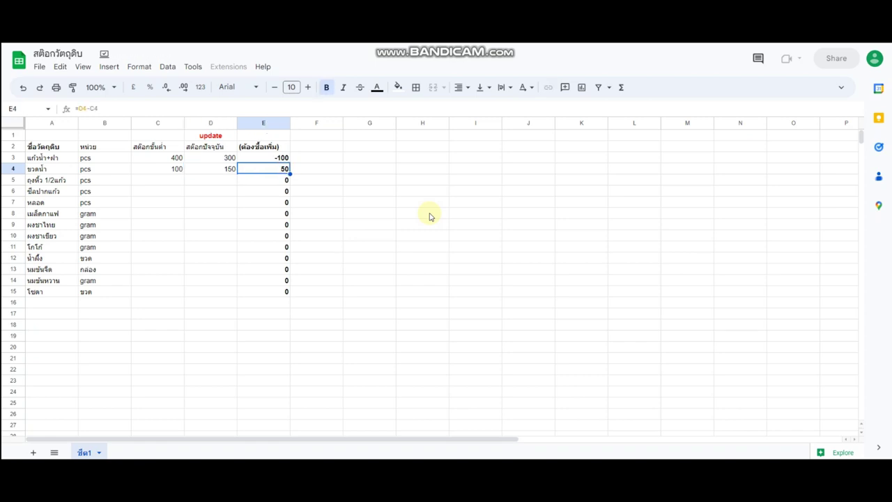
key("Up")
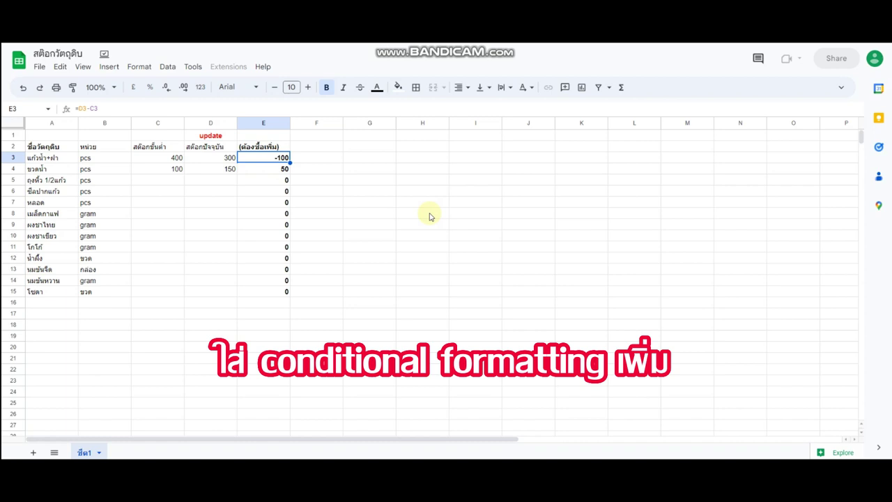
left_click(259, 291, "shift")
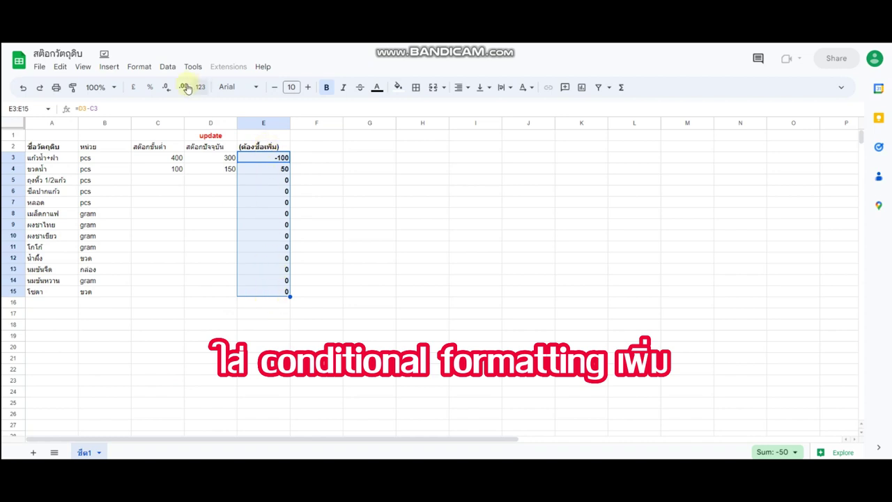
left_click(149, 71)
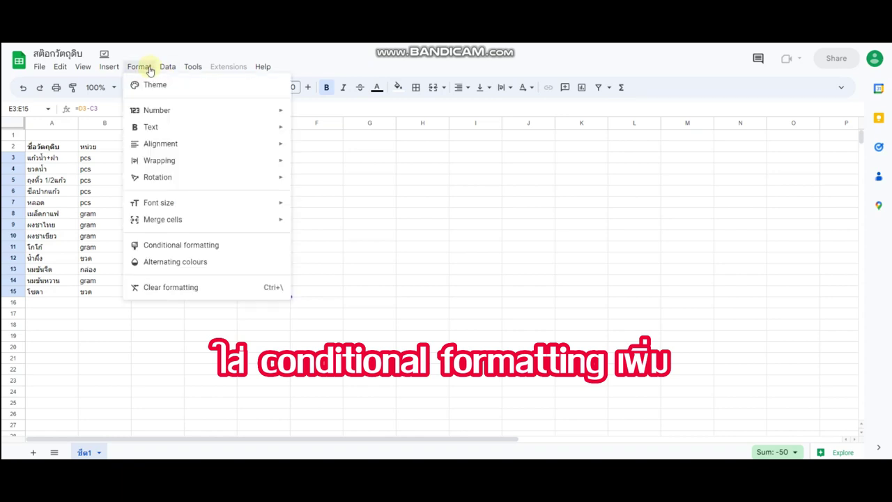
left_click(175, 246)
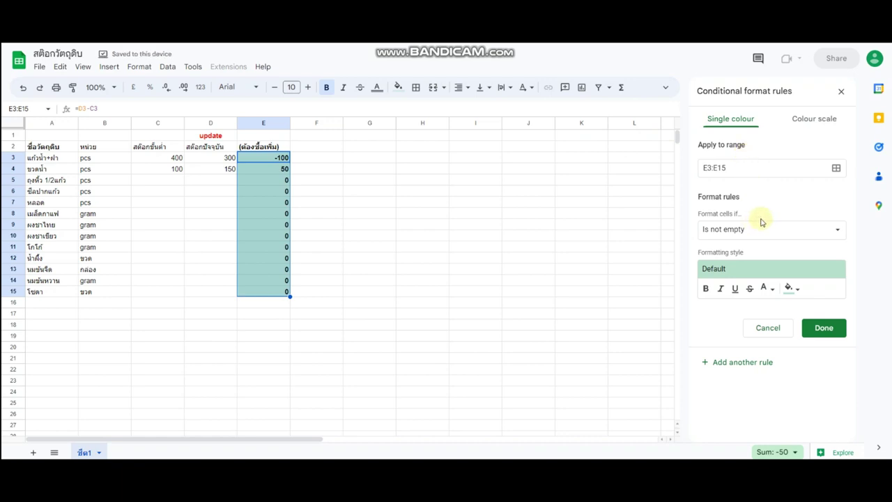
left_click(764, 237)
scroll(756, 339, "down", 3)
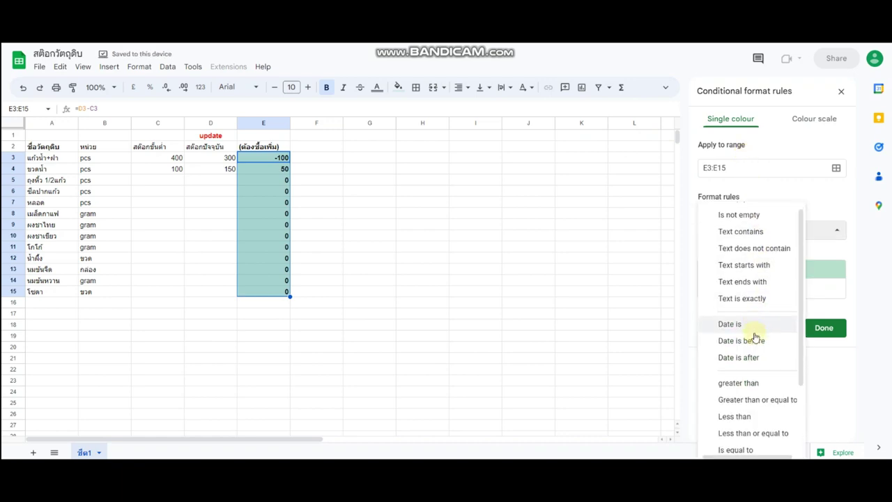
left_click(752, 332)
left_click(749, 253)
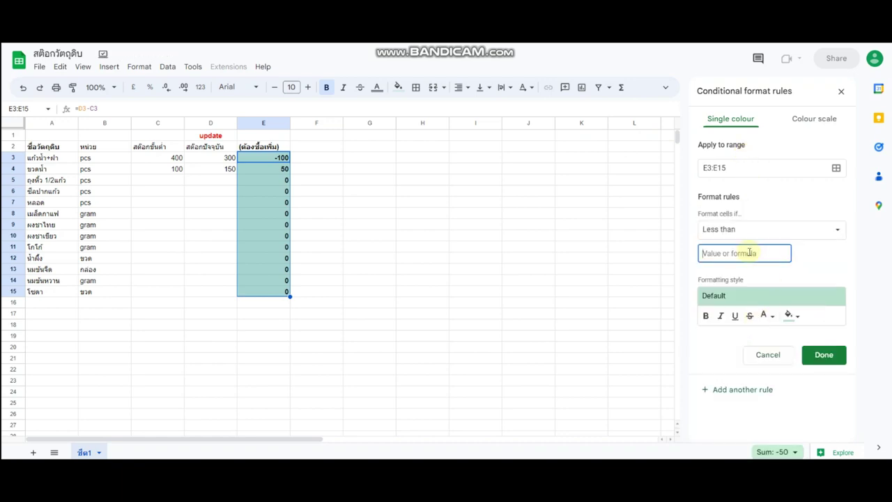
type("0")
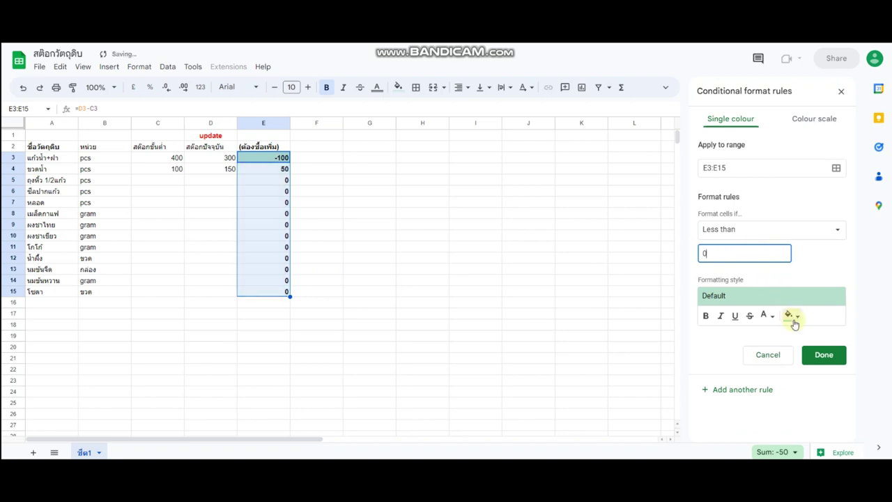
Give the less-than-0 rule a red fill colour and save the rule
left_click(791, 316)
left_click(698, 169)
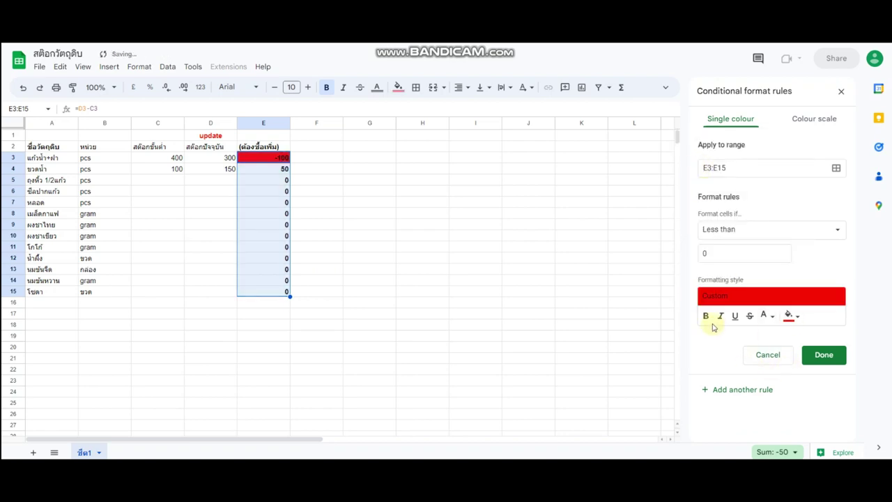
left_click(822, 356)
Examine the conditional formatting in column E, comparing the แก้วน้ำ+ฝา row with the ขวดน้ำ row
left_click_drag(313, 186, 246, 181)
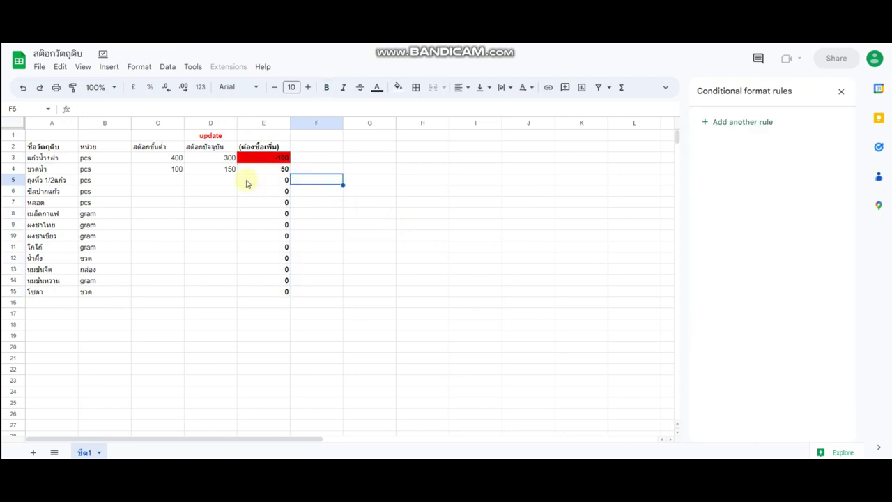
left_click(255, 183)
left_click(260, 148)
left_click(263, 159)
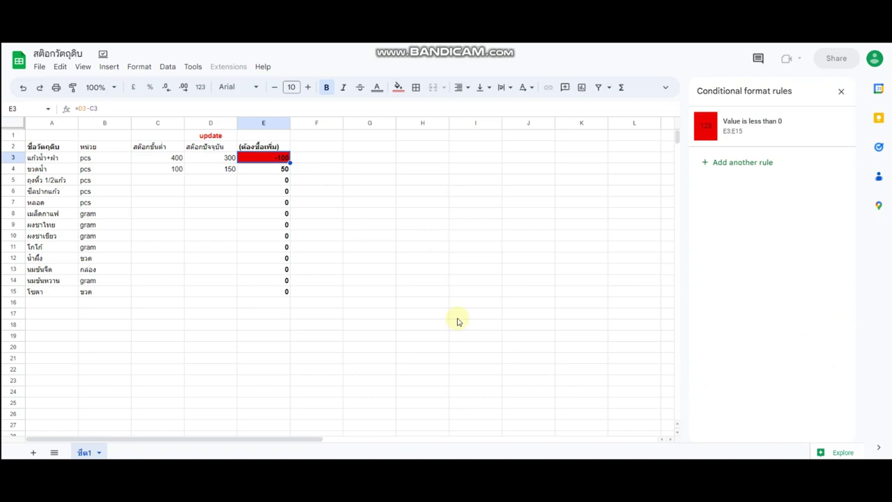
left_click(7, 158)
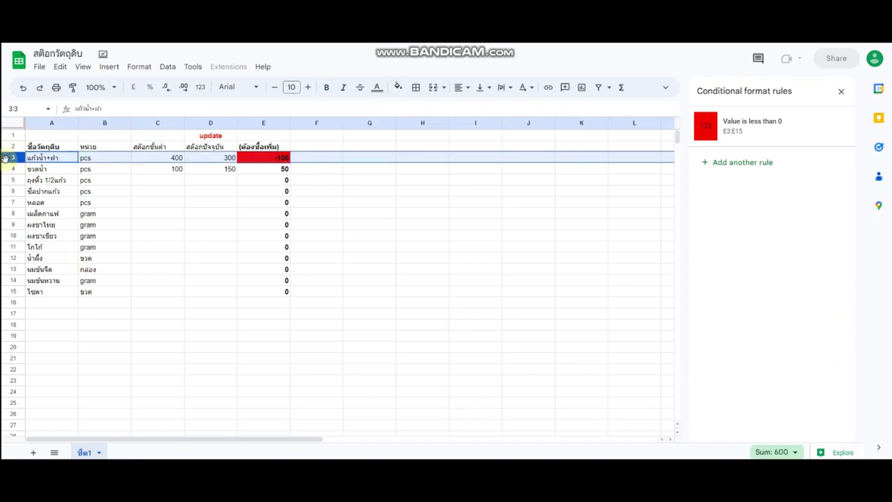
left_click(295, 261)
left_click(279, 159)
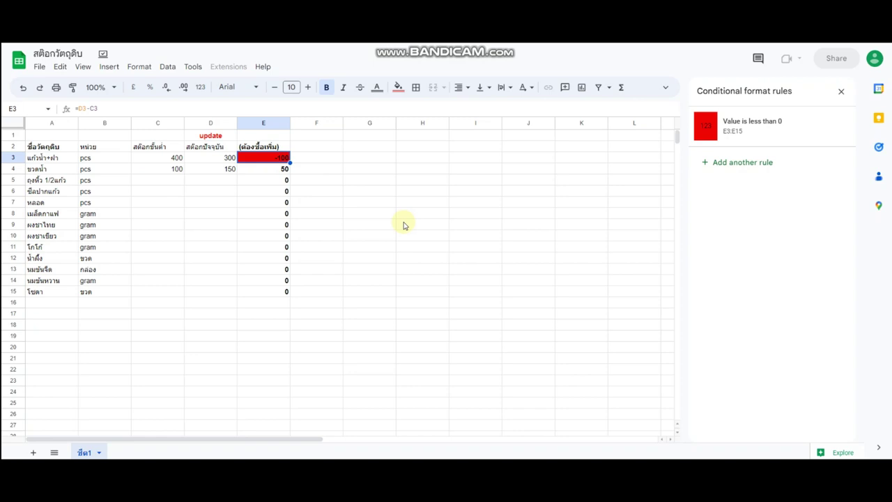
key("Tab")
key("Return")
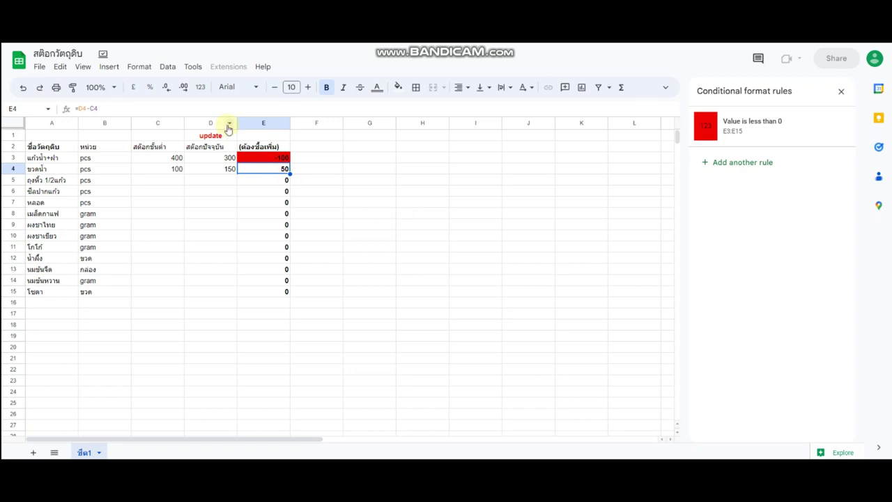
Update the current stock of ขวดน้ำ in D4 to 80 and check its stock difference in column E
left_click(205, 126)
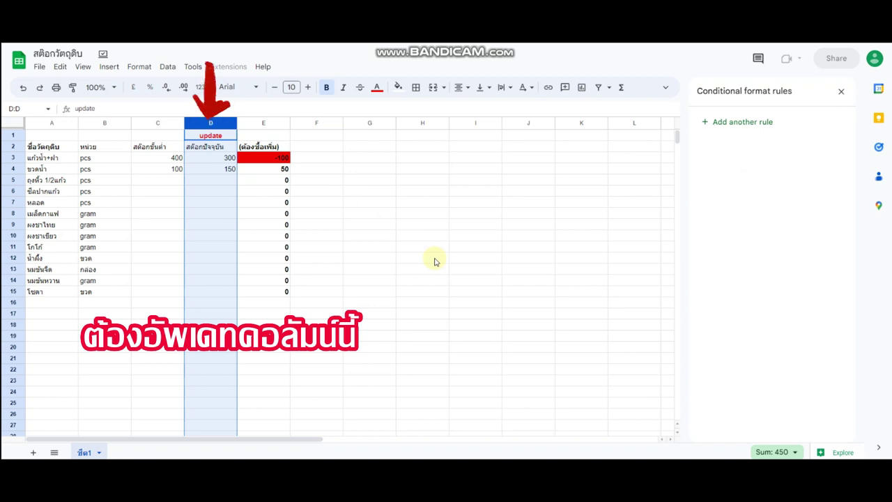
left_click(215, 160)
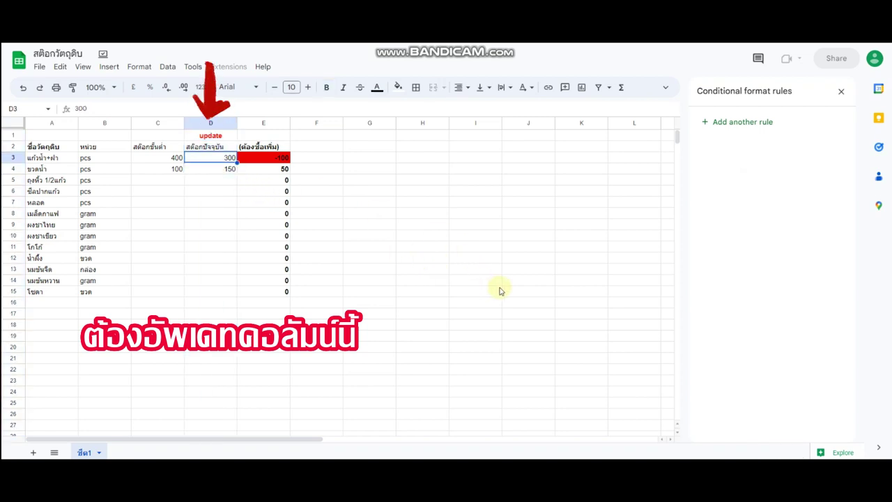
left_click(216, 171)
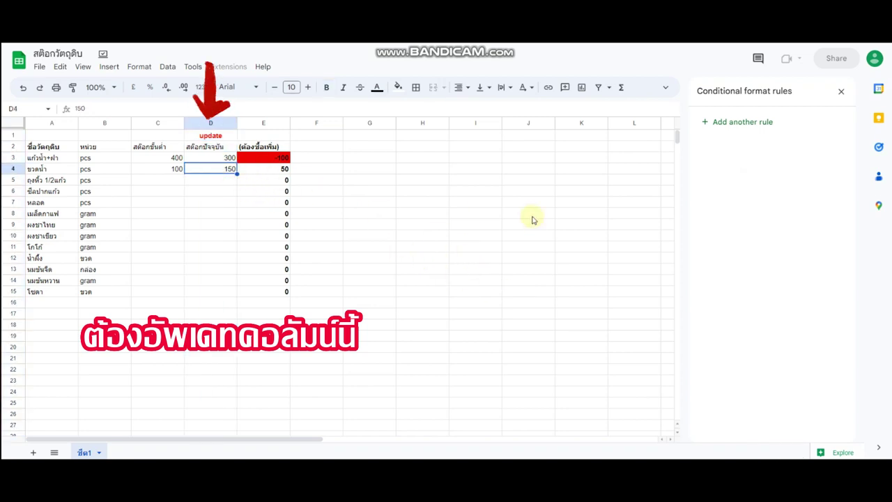
type("80")
key("Return")
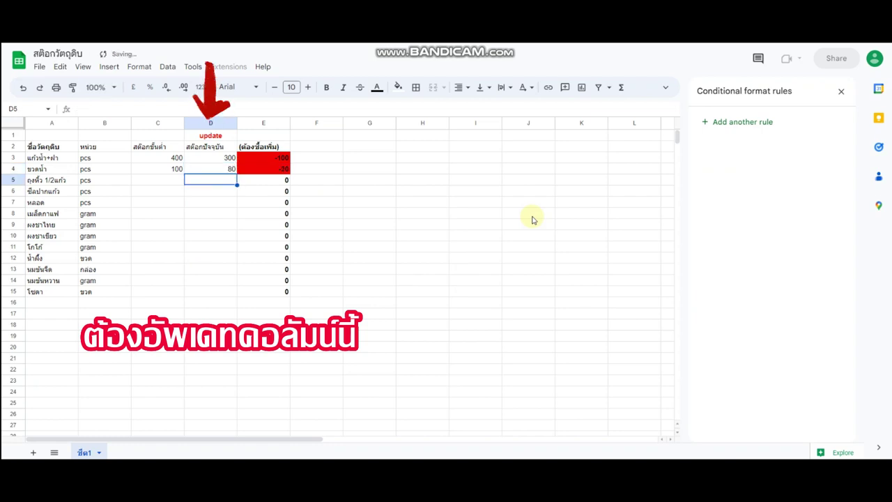
key("Up")
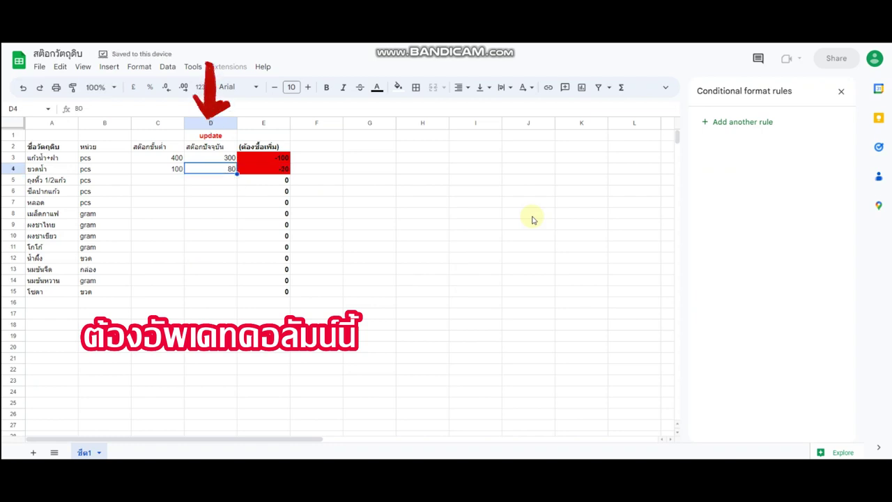
key("Right")
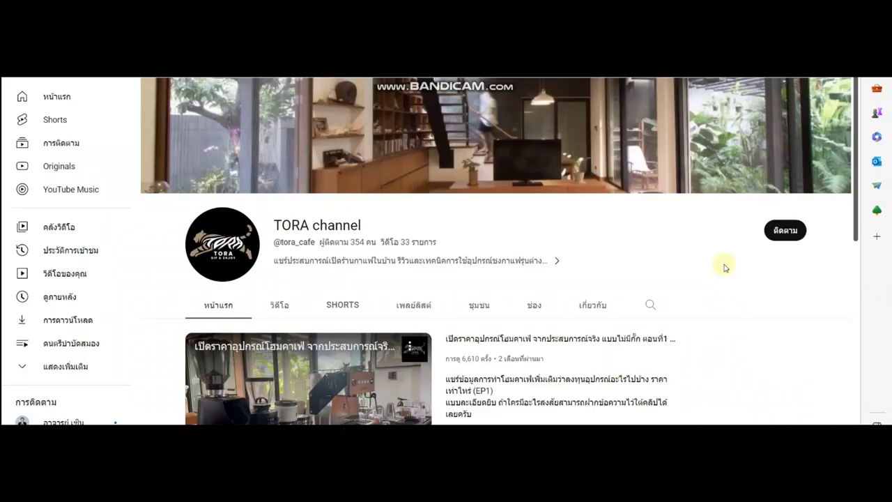
Switch to YouTube and subscribe to the TORA channel
left_click(780, 231)
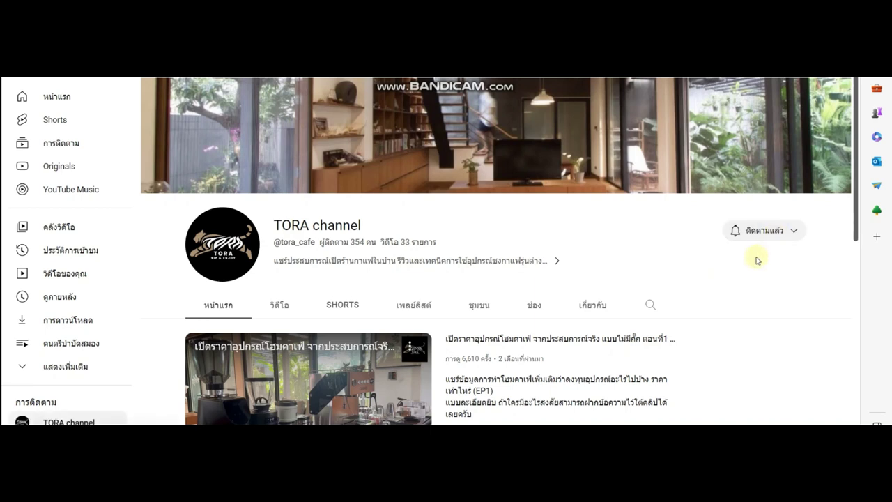